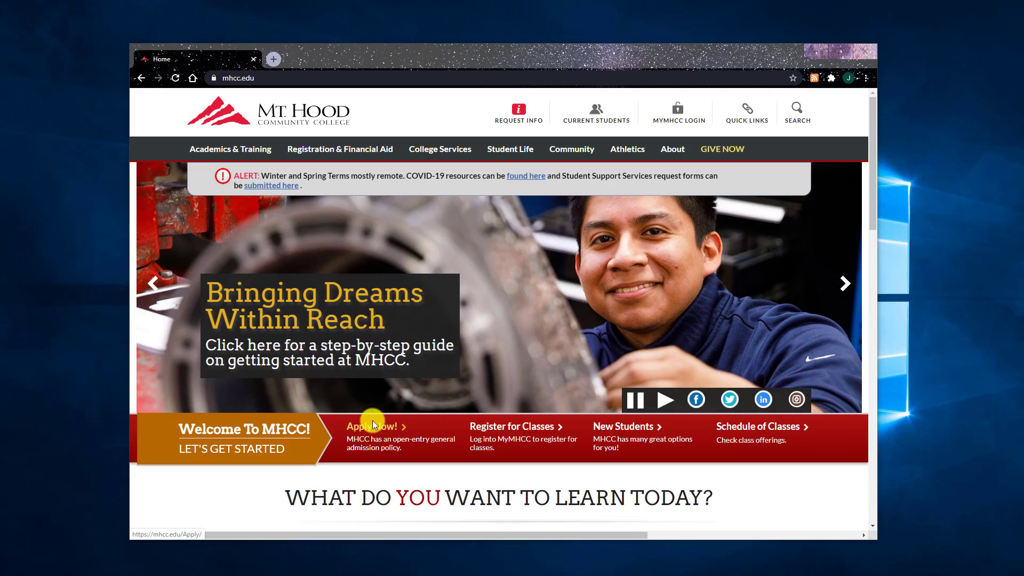
- Load rockwellautomation.com/en-us.html in a new Chrome tab and go to its Downloads area
left_click(274, 57)
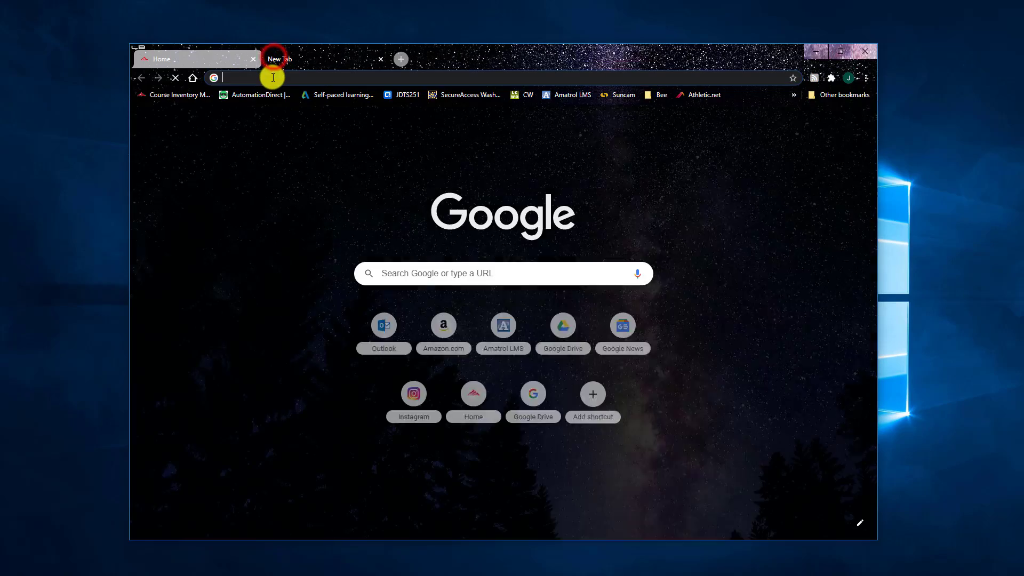
left_click(272, 76)
type("https://www.rockwellautomation.com/en-us.html")
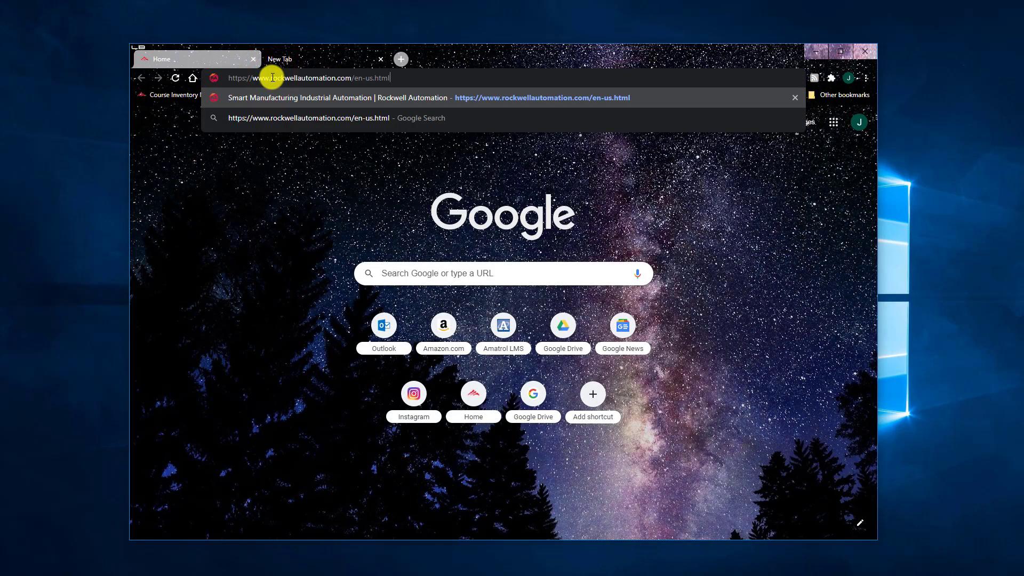
key("Return")
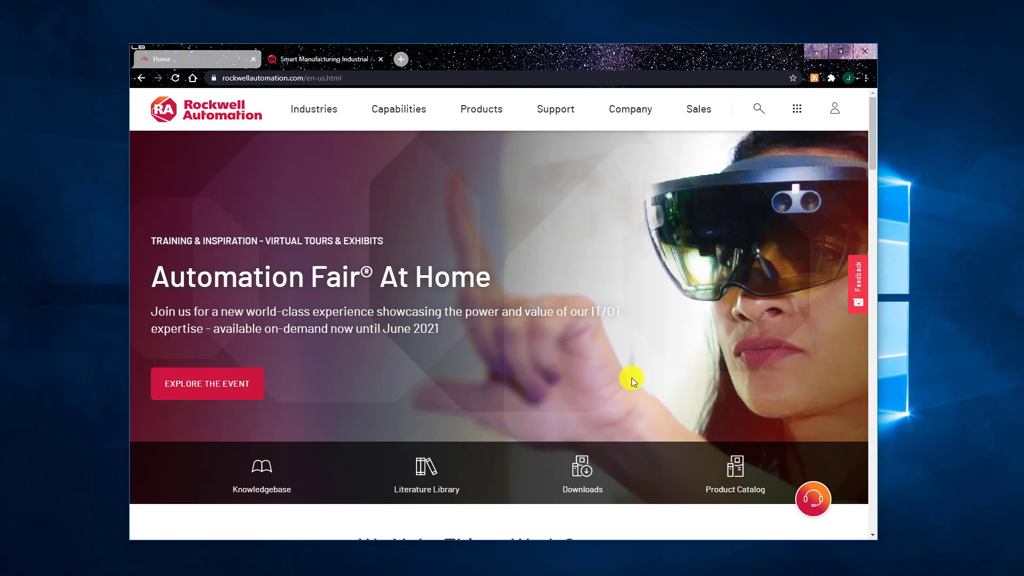
left_click(586, 466)
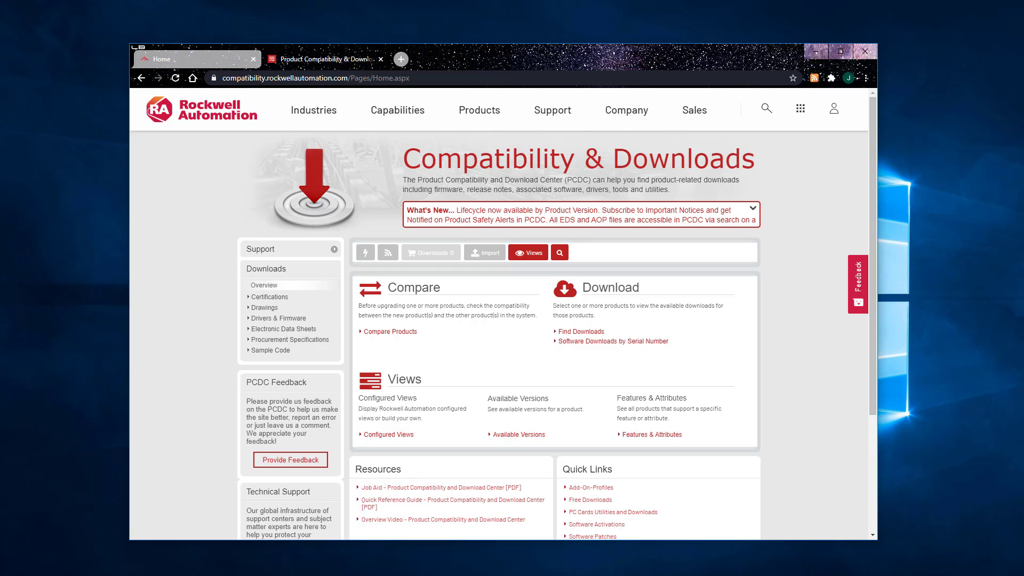
- Search Find Downloads for 'Connected comp' and pick Connected Components Workbench from the results
left_click(577, 332)
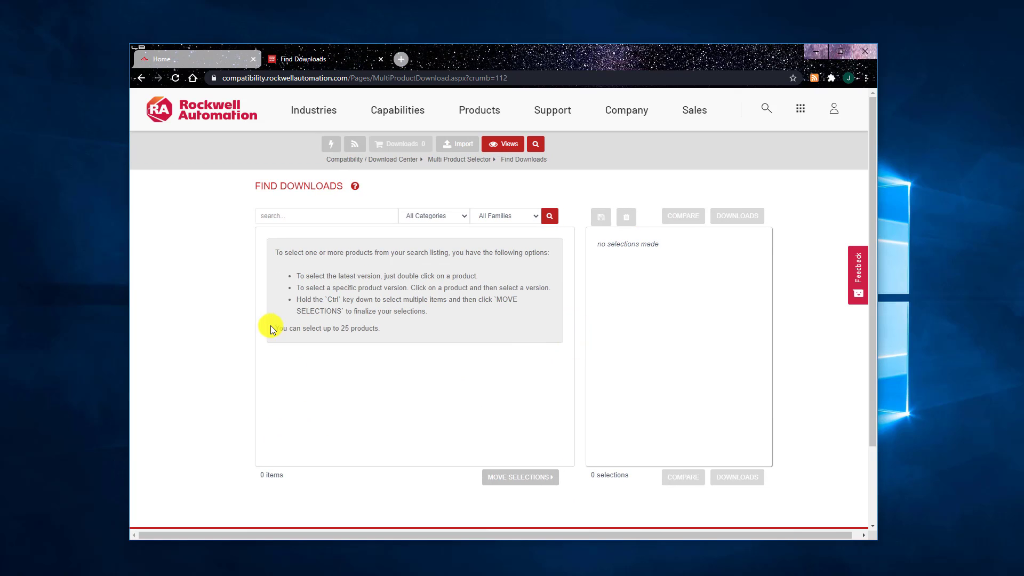
left_click(292, 216)
type("Conne")
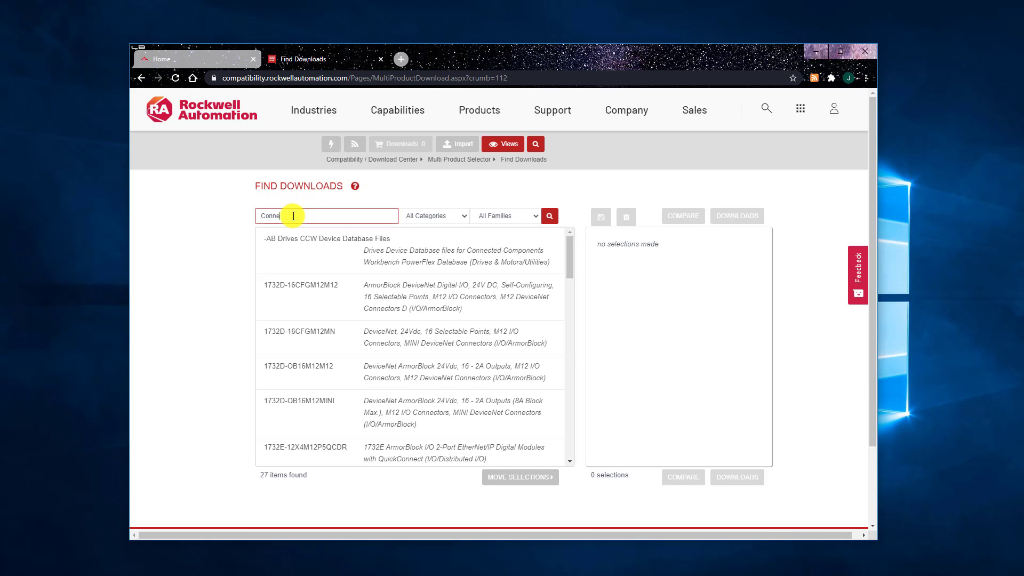
type("cted comp")
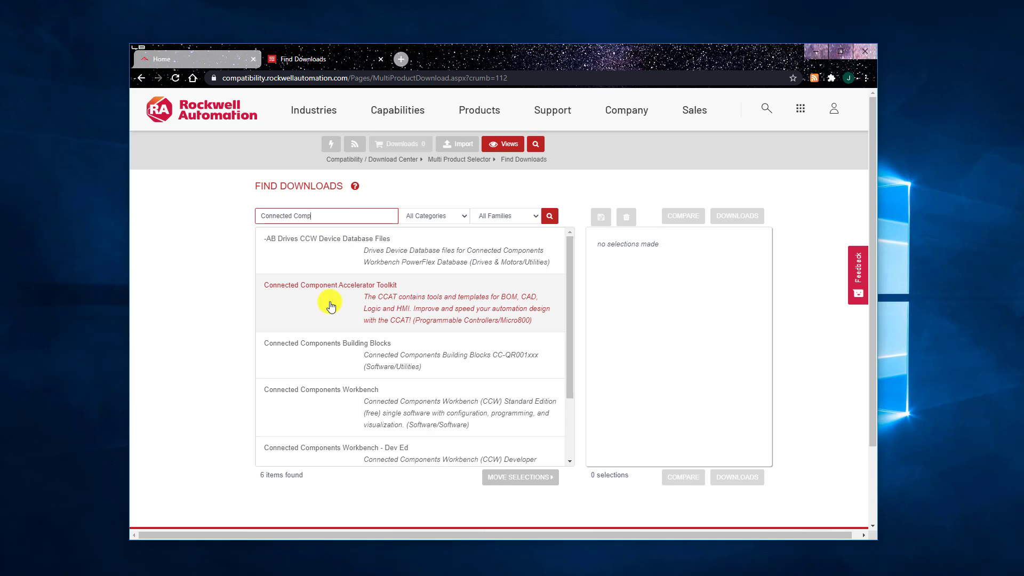
scroll(335, 395, "down", 1)
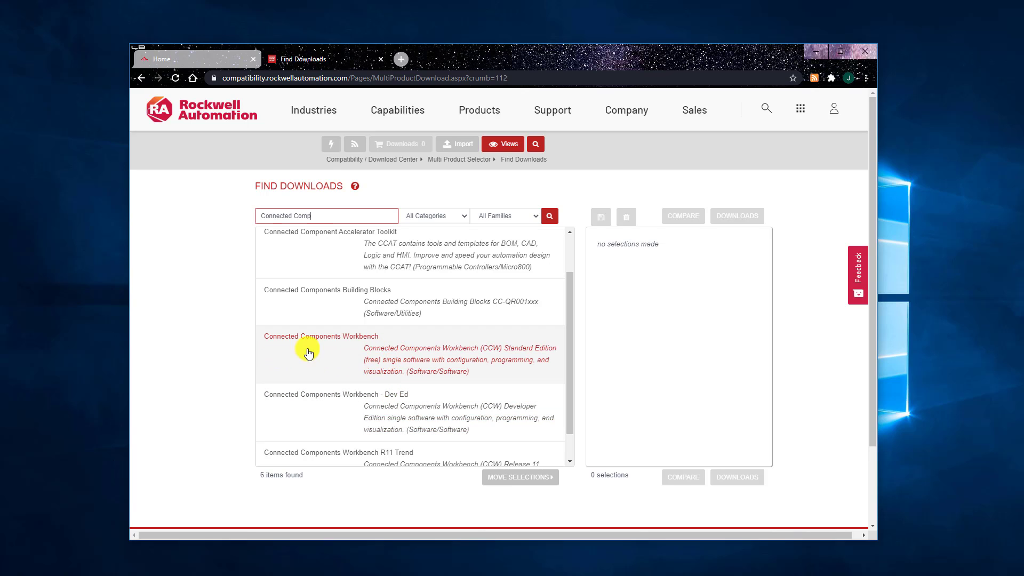
left_click(356, 345)
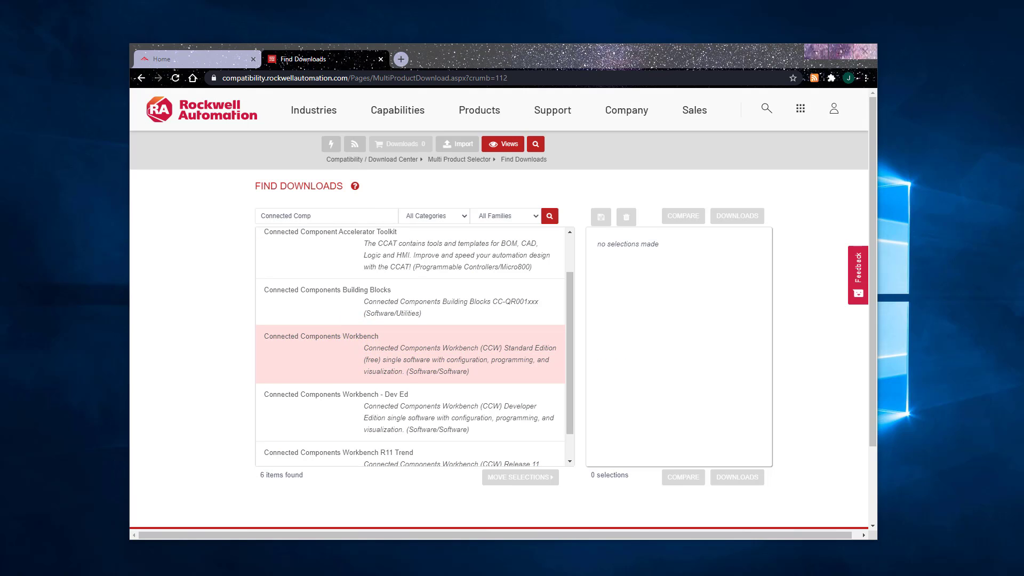
- Choose version 12.00.00 from the Connected Components Workbench version list
left_click(490, 372)
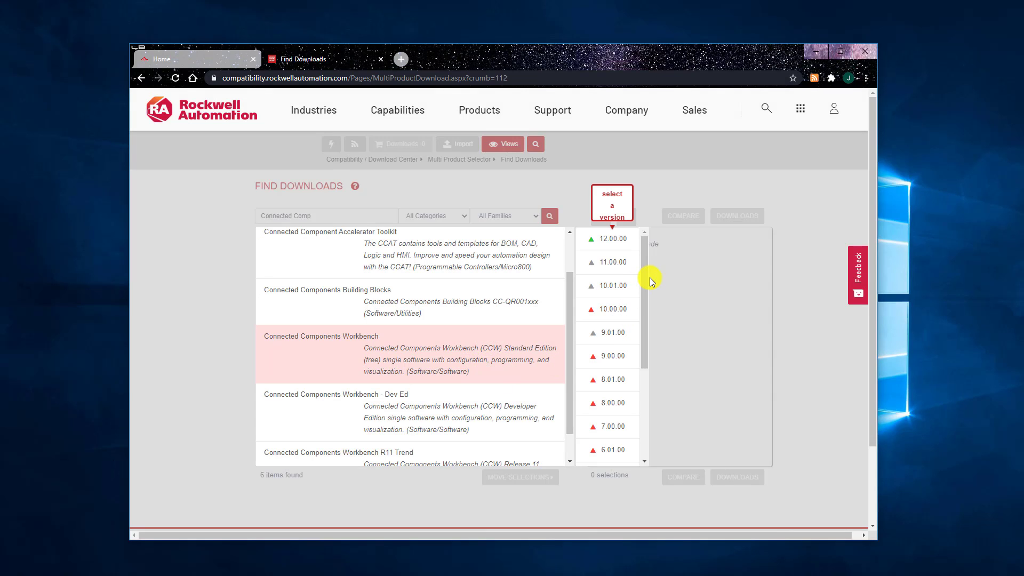
left_click(646, 283)
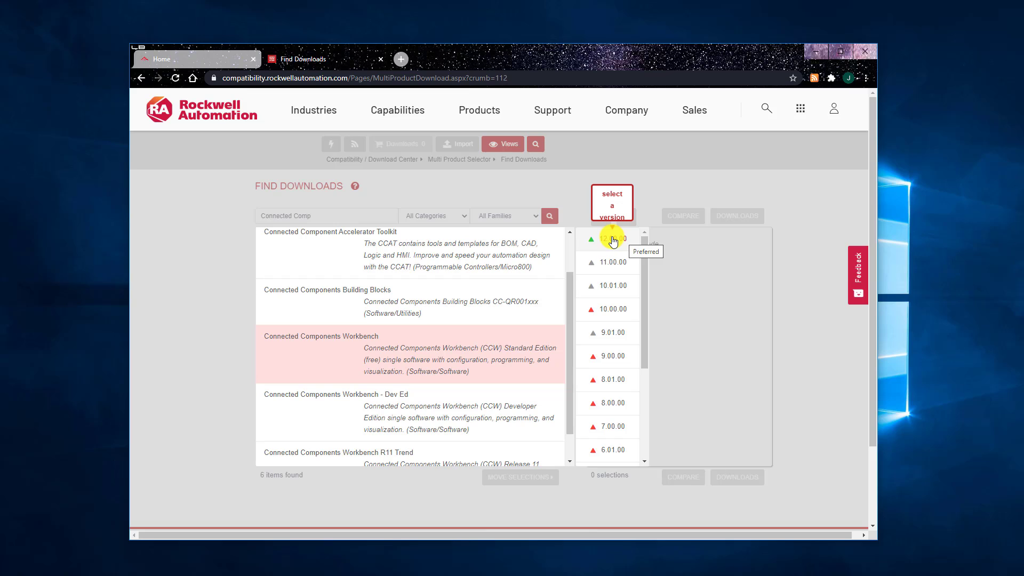
left_click(613, 240)
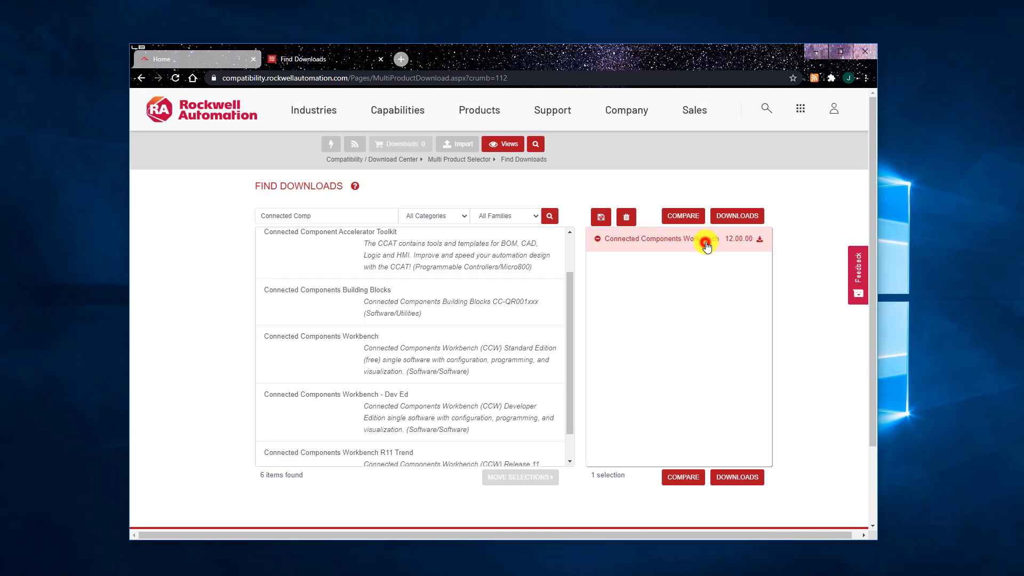
- Open the 12.00.00 download options and tick Standard Multiple Languages Edition v12.00.00
left_click(760, 240)
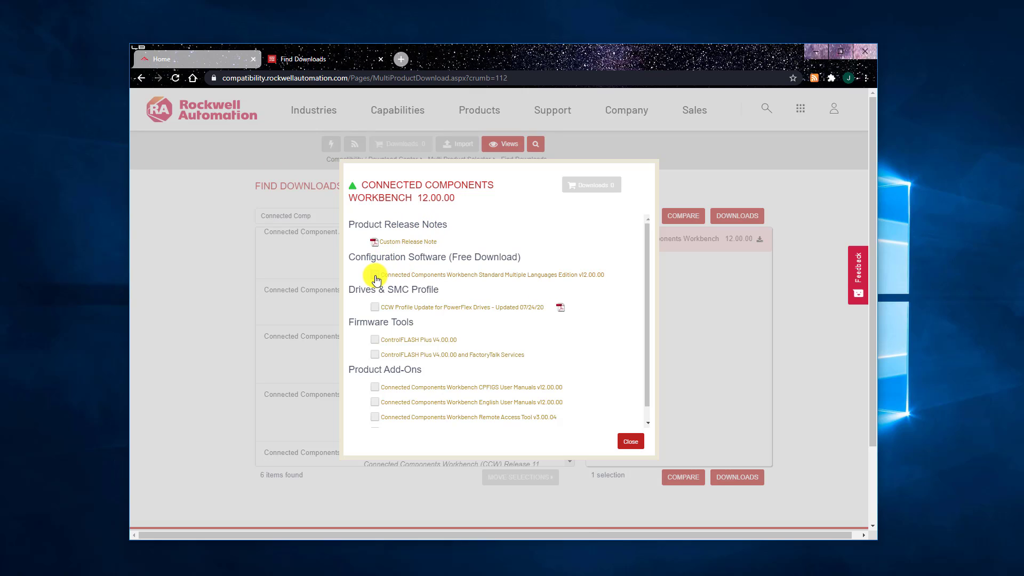
left_click(374, 277)
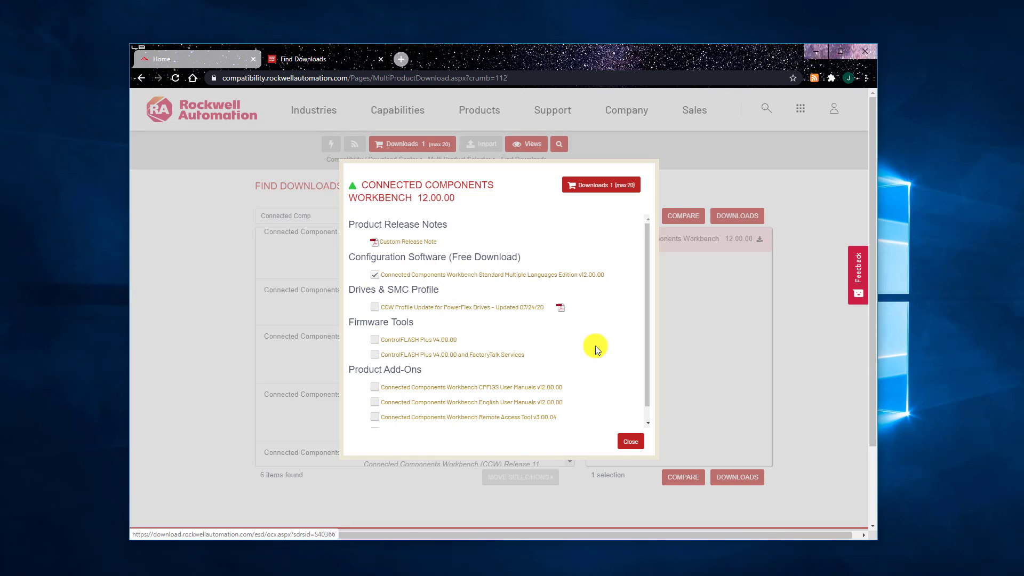
- Review the 2.5 GB item in the Download Cart and start Download Now
left_click(601, 185)
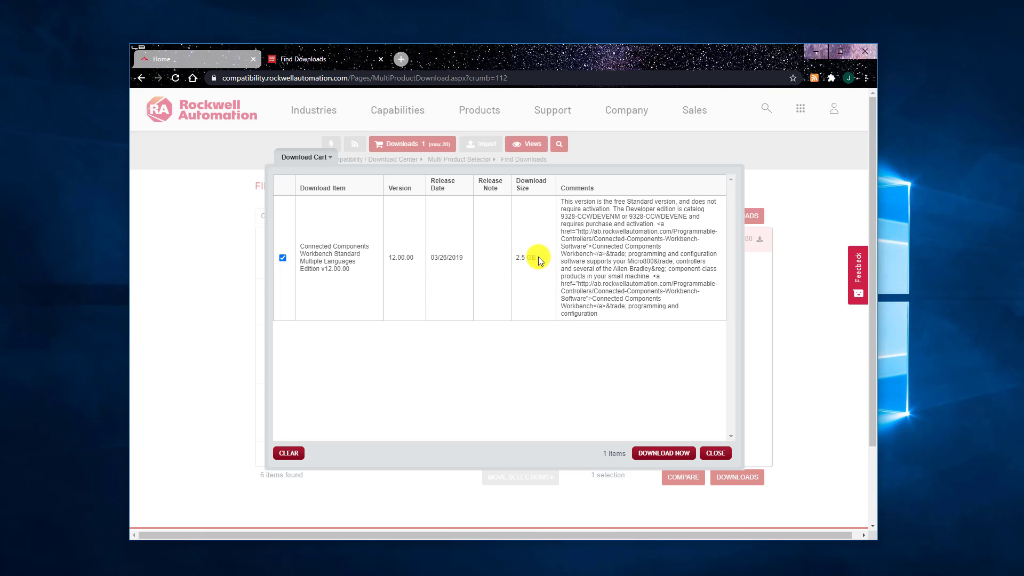
left_click_drag(538, 257, 516, 260)
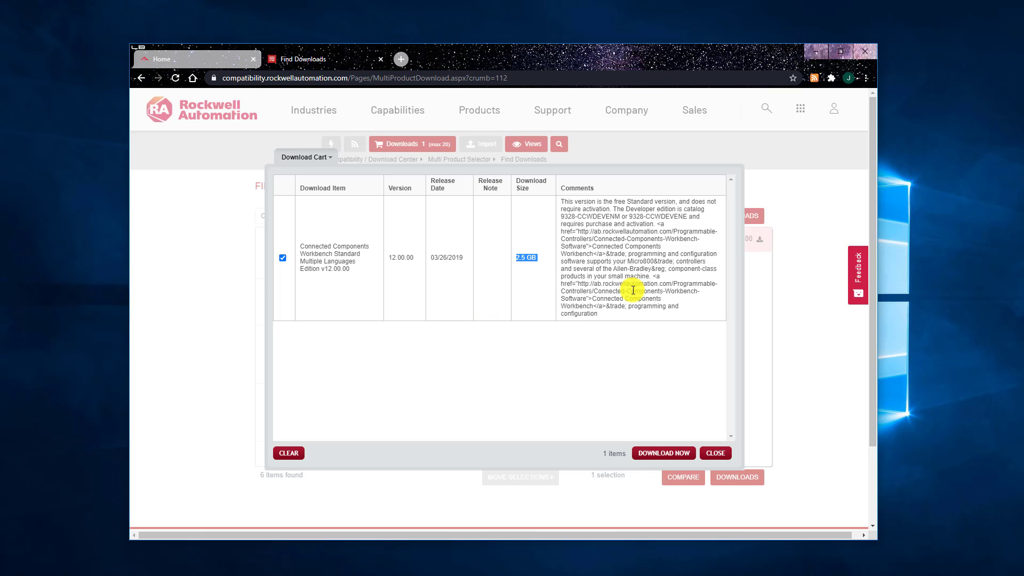
left_click(664, 453)
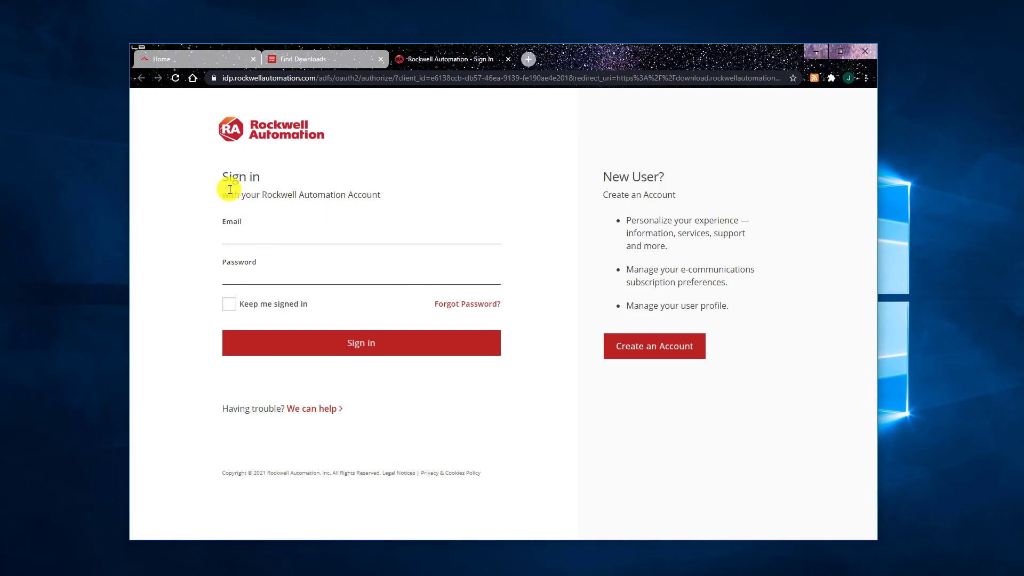
- Sign in with the account e-mail and password, then save the completed profile
left_click(248, 238)
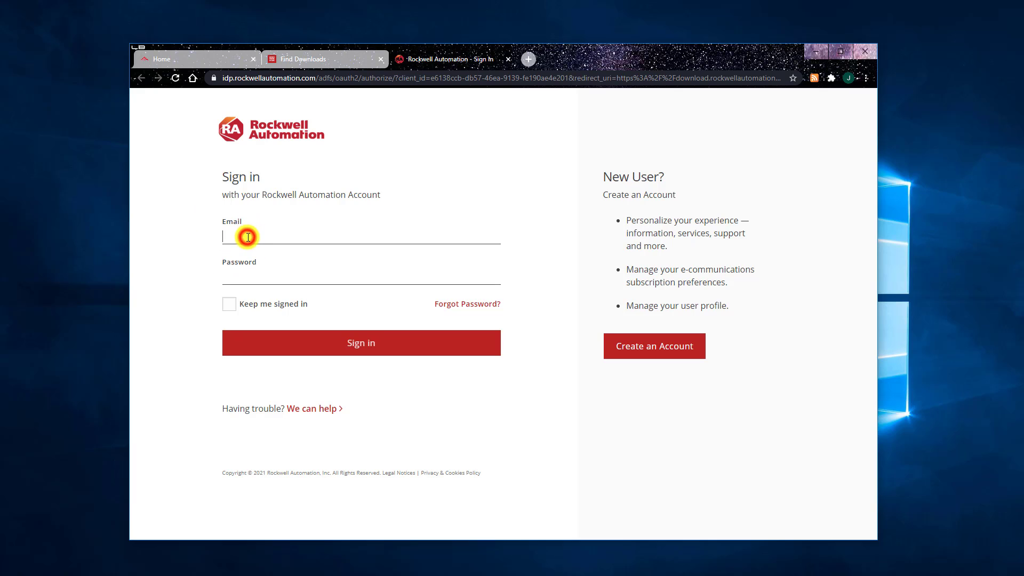
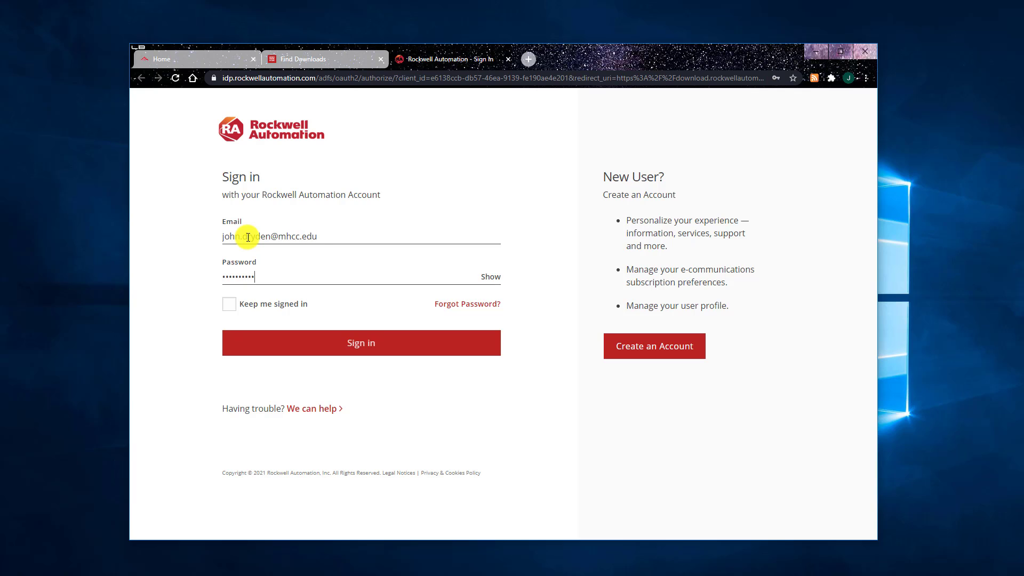
left_click(299, 349)
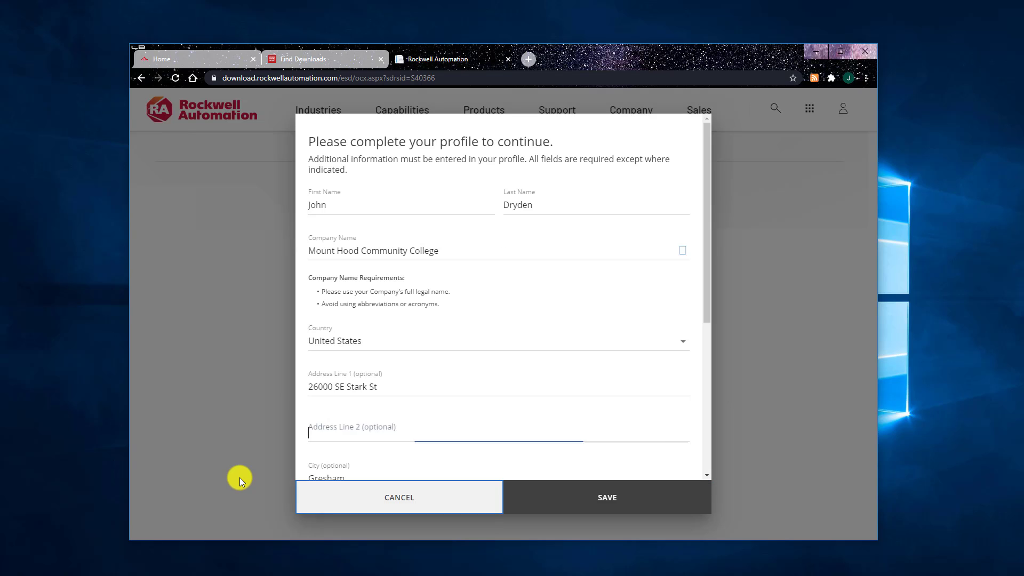
left_click(594, 503)
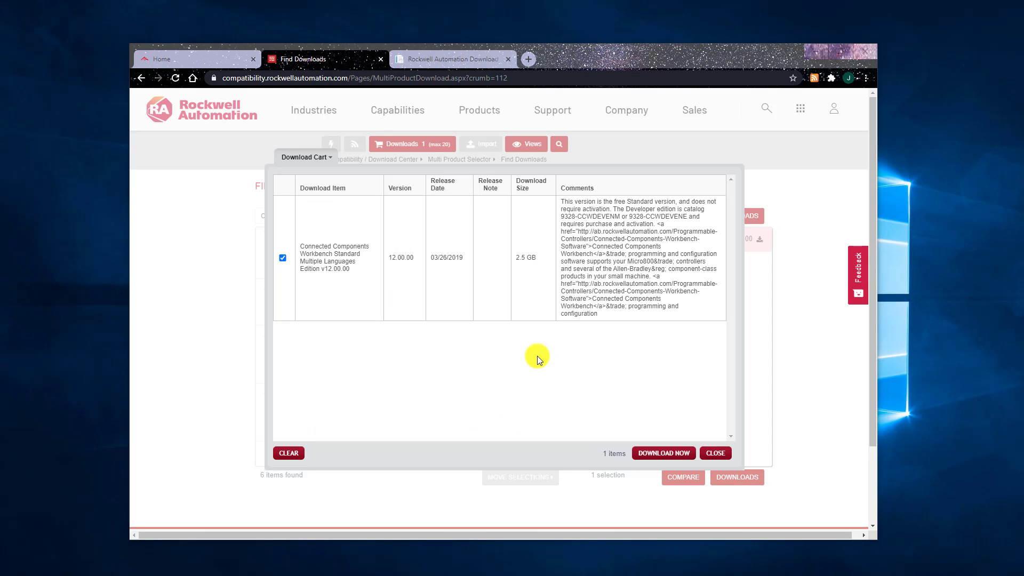
- Start Download Now again, scroll through the software EULA and accept it
left_click(654, 453)
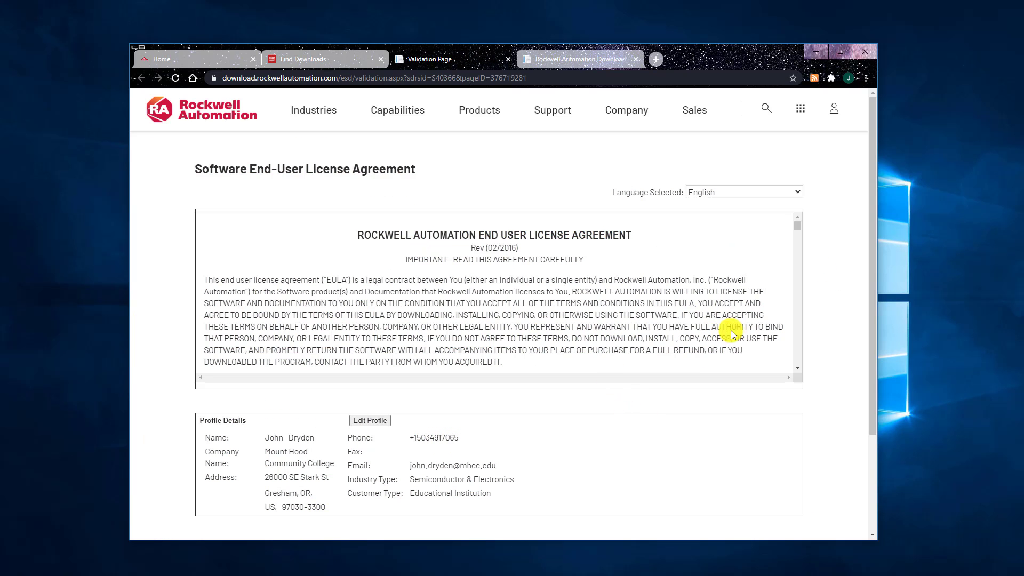
left_click_drag(799, 224, 802, 364)
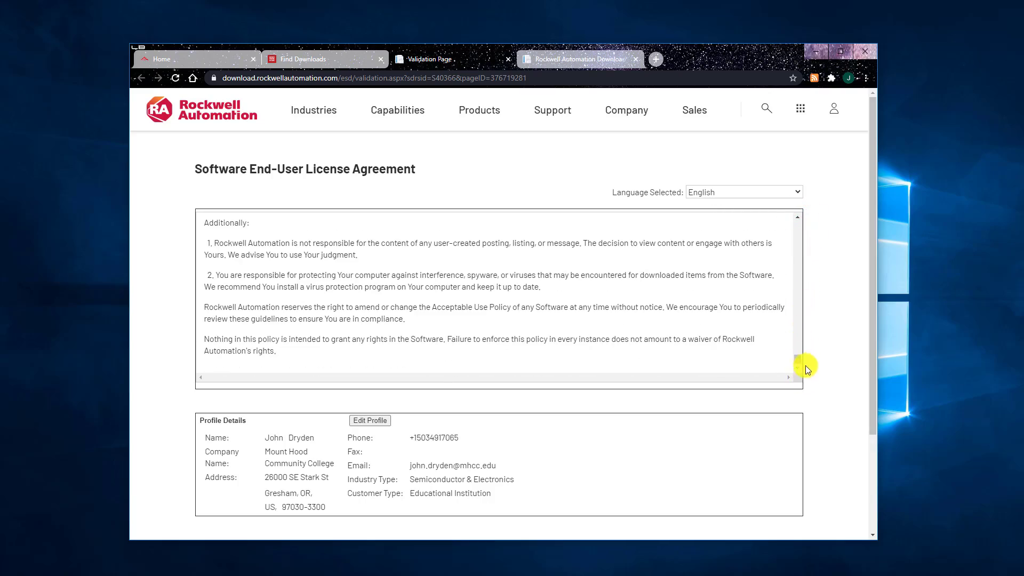
scroll(809, 329, "down", 3)
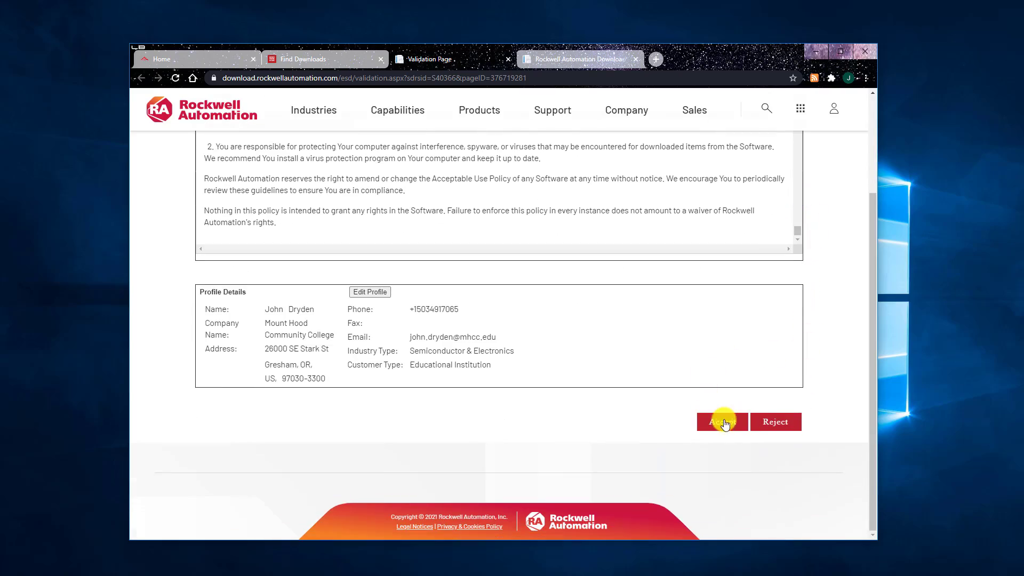
left_click(724, 423)
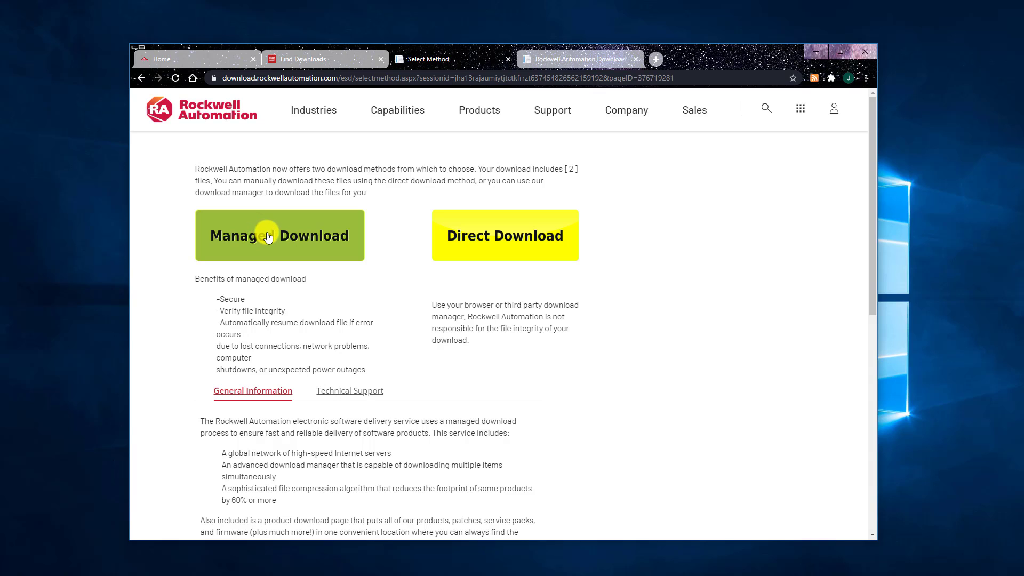
- Choose Managed Download and run the getPlus Download Manager until the v12.00.00 download completes
left_click(268, 238)
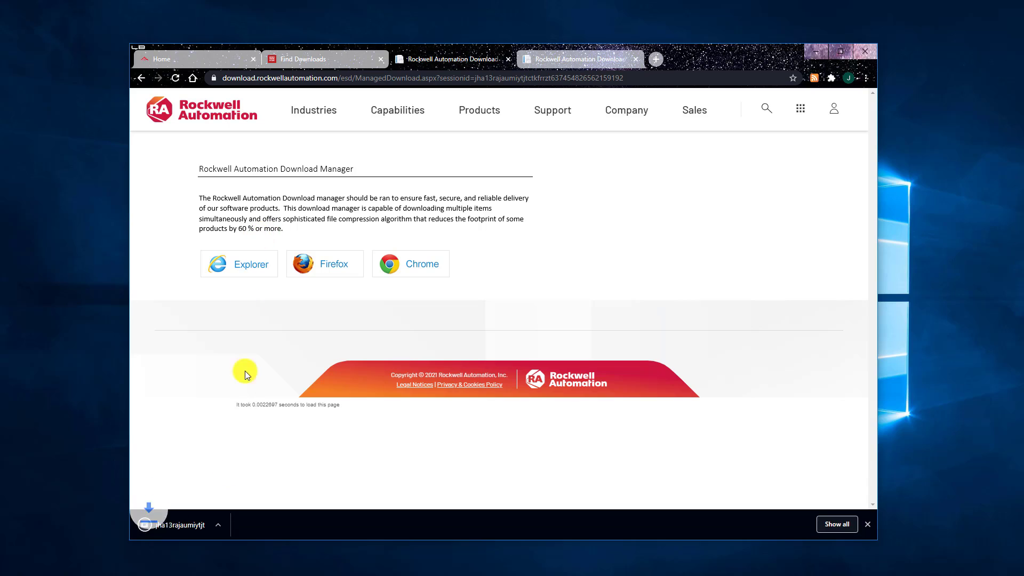
left_click(188, 524)
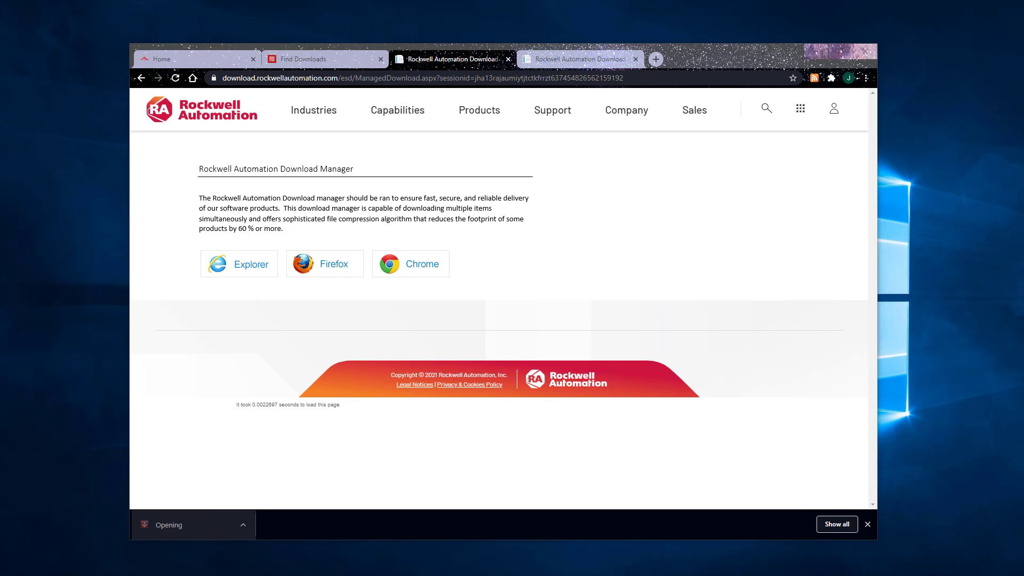
left_click_drag(366, 41, 410, 169)
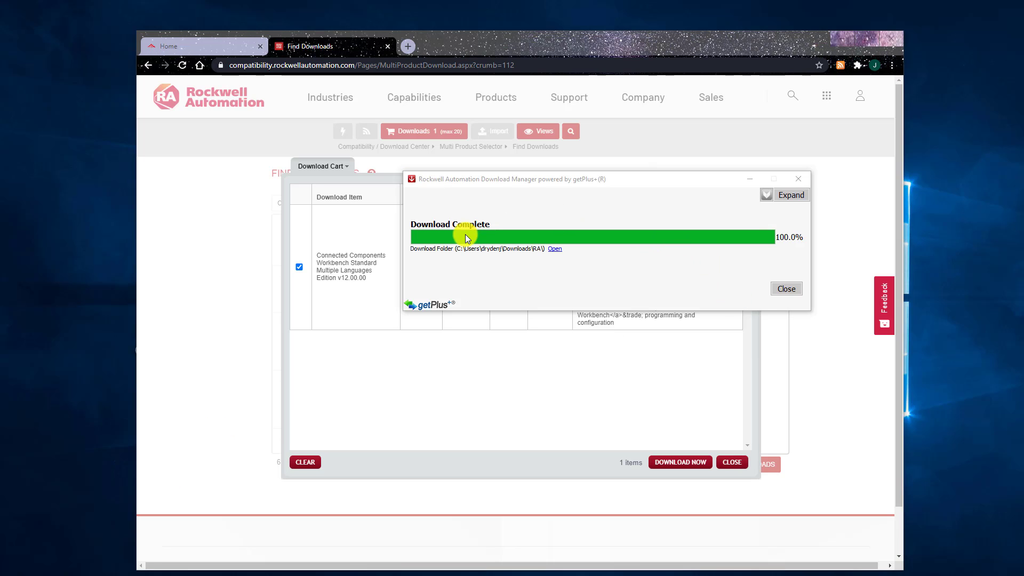
- Open the Downloads\RA folder, enter CCW and launch 12.00.00-CCW-INT-Std-DVD.part1.exe
left_click(555, 249)
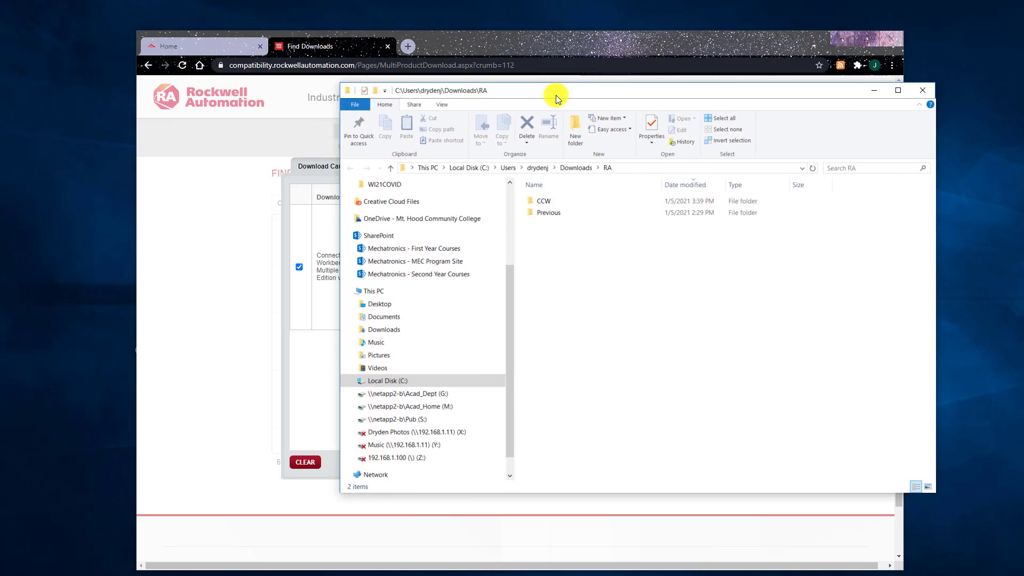
left_click_drag(555, 95, 483, 92)
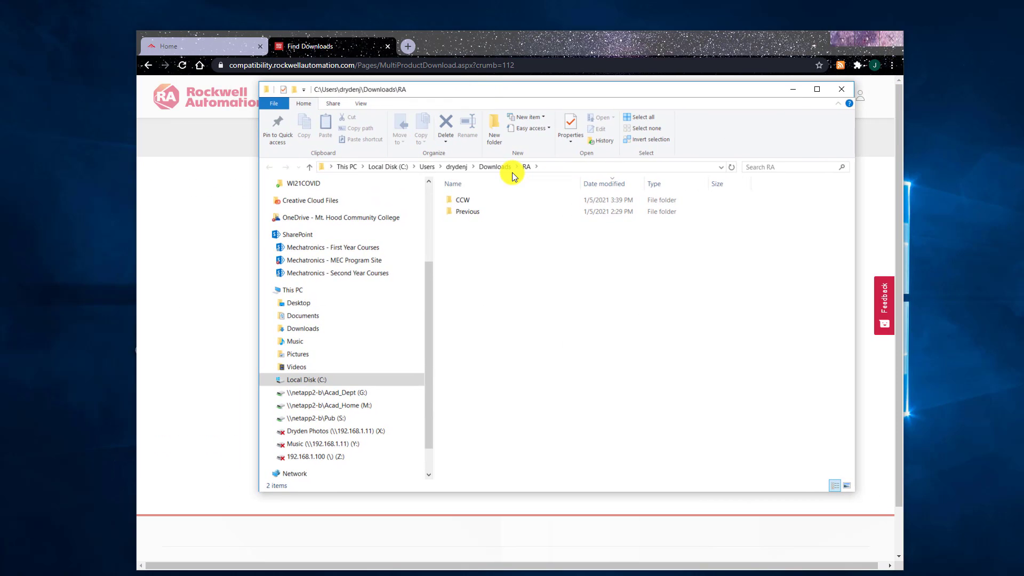
double_click(465, 201)
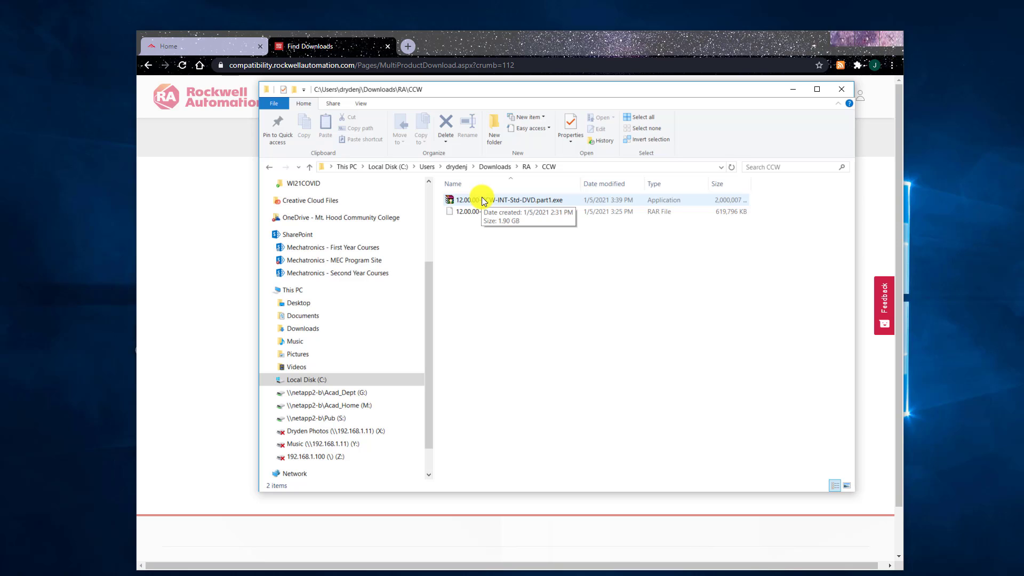
left_click(485, 200)
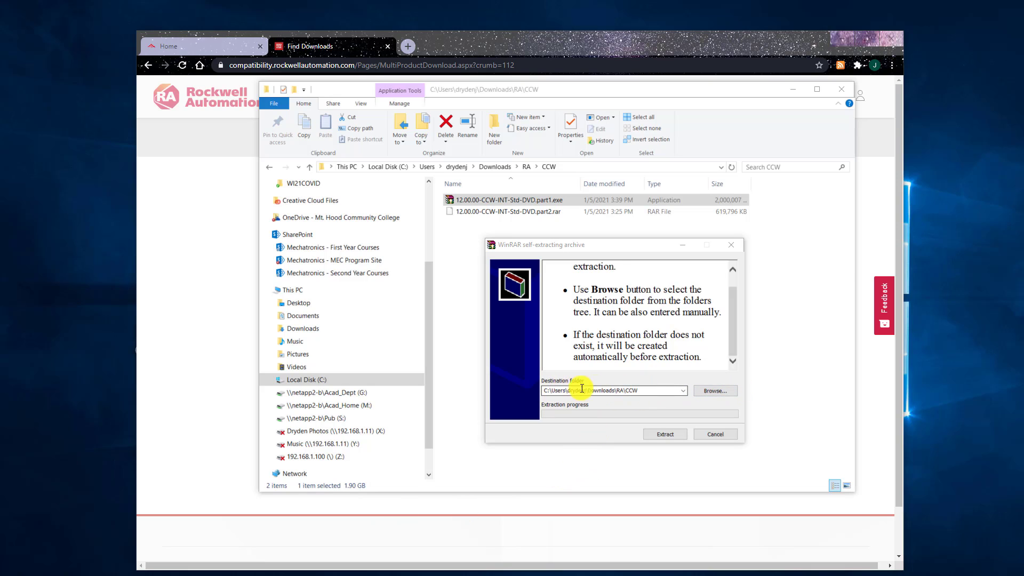
- Extract the WinRAR archive into Downloads\RA\CCW
left_click(672, 434)
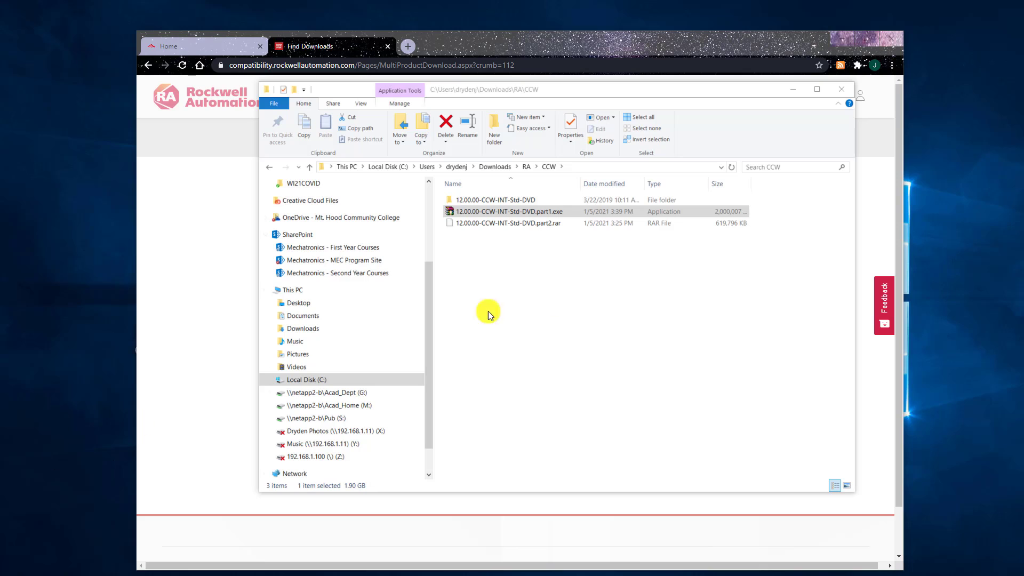
- Open the 12.00.00-CCW-INT-Std-DVD folder and run Setup.exe to start the Workbench installer
double_click(464, 202)
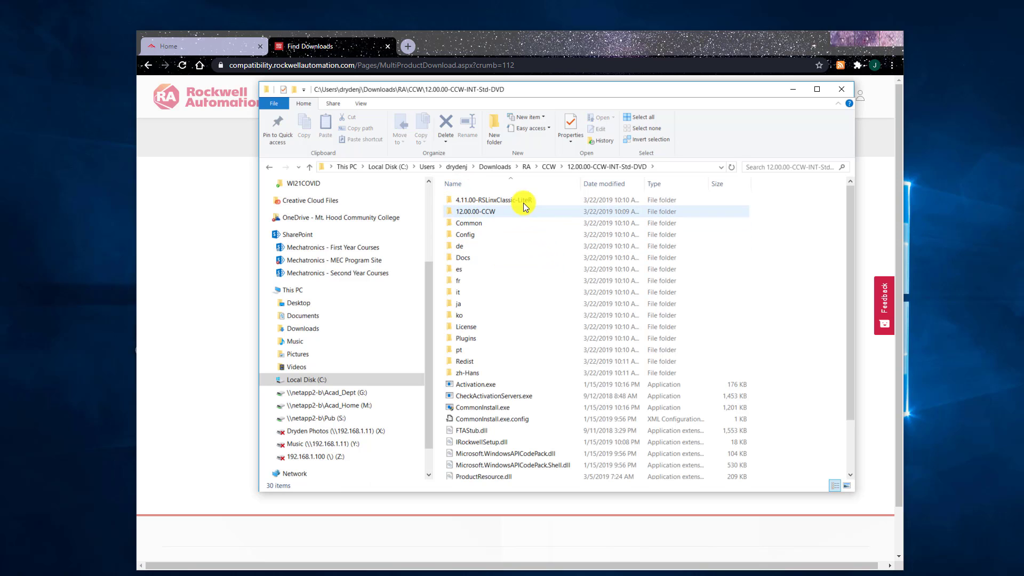
scroll(517, 333, "down", 1)
scroll(518, 335, "down", 1)
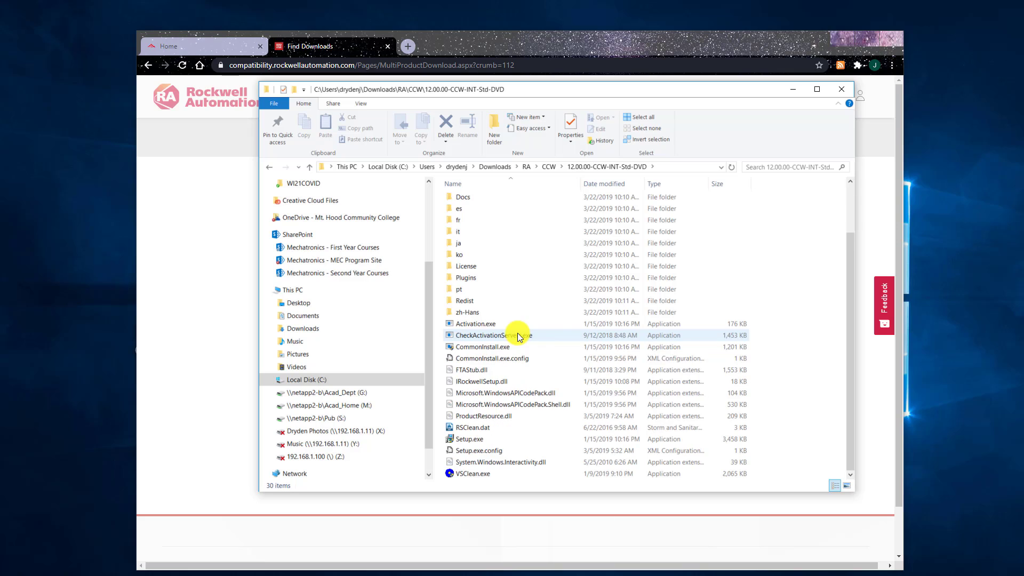
left_click(472, 440)
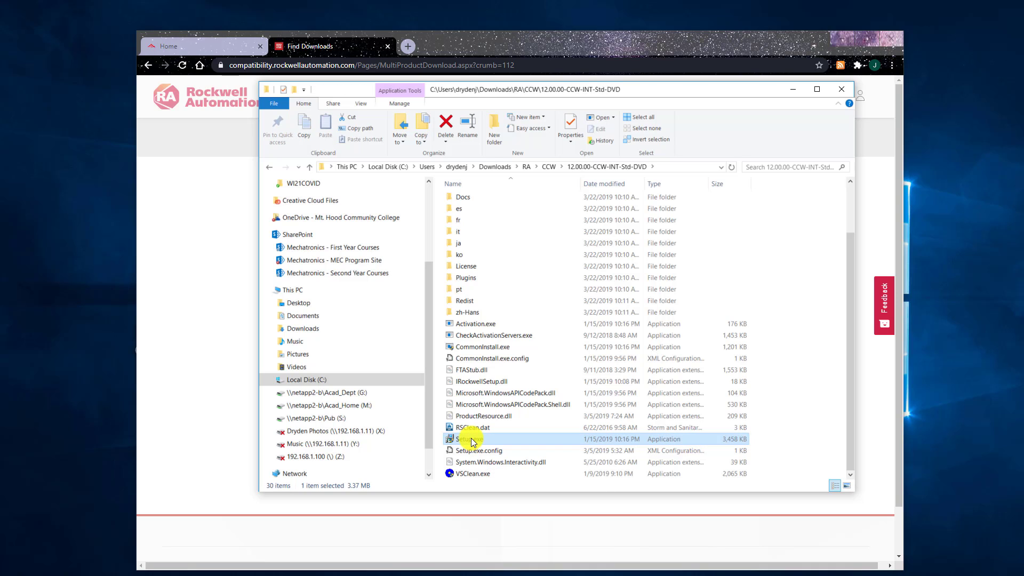
double_click(471, 441)
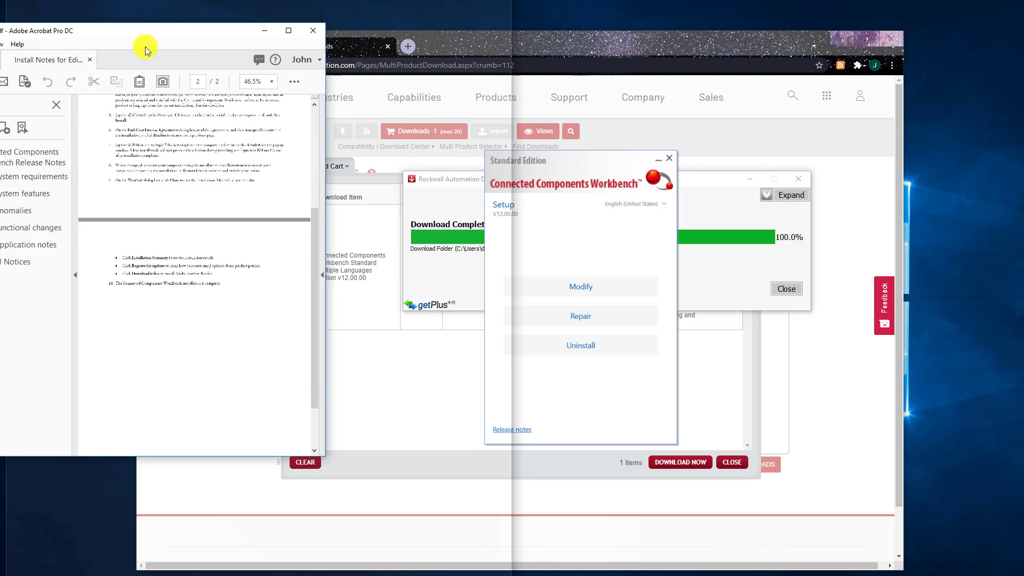
- Center the Install Notes PDF window, scroll through its installation steps, then minimize it
left_click_drag(144, 46, 432, 85)
scroll(600, 322, "up", 7)
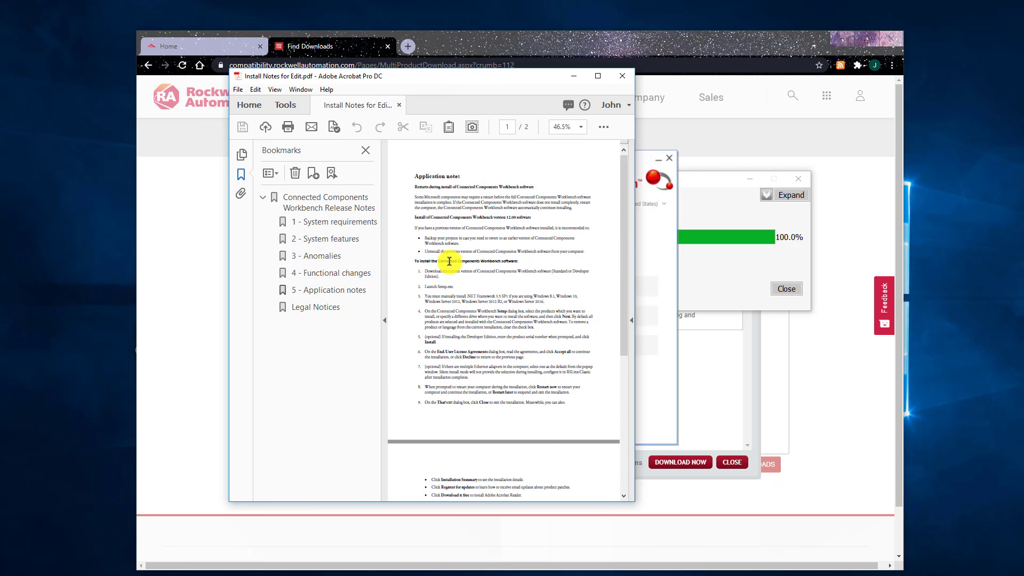
scroll(481, 281, "down", 1)
scroll(481, 283, "down", 5)
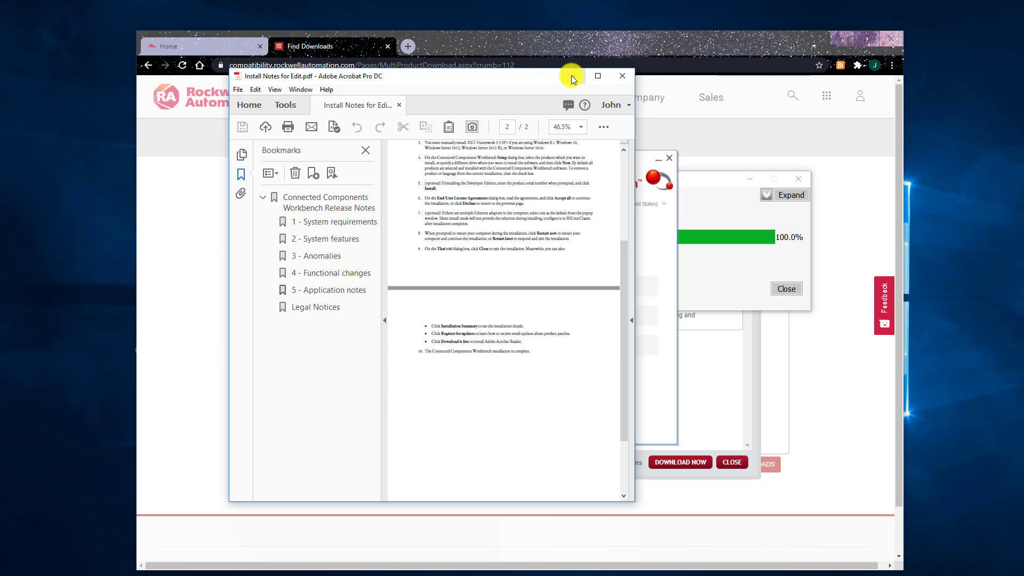
left_click(572, 76)
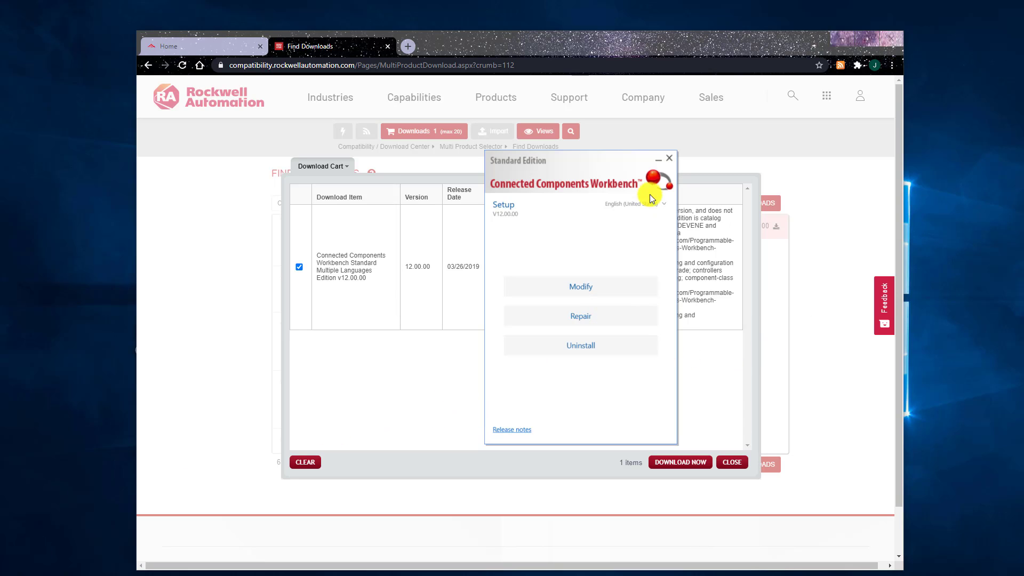
- Exit the Workbench setup and expand the Rockwell Automation group in the Start menu
left_click(668, 158)
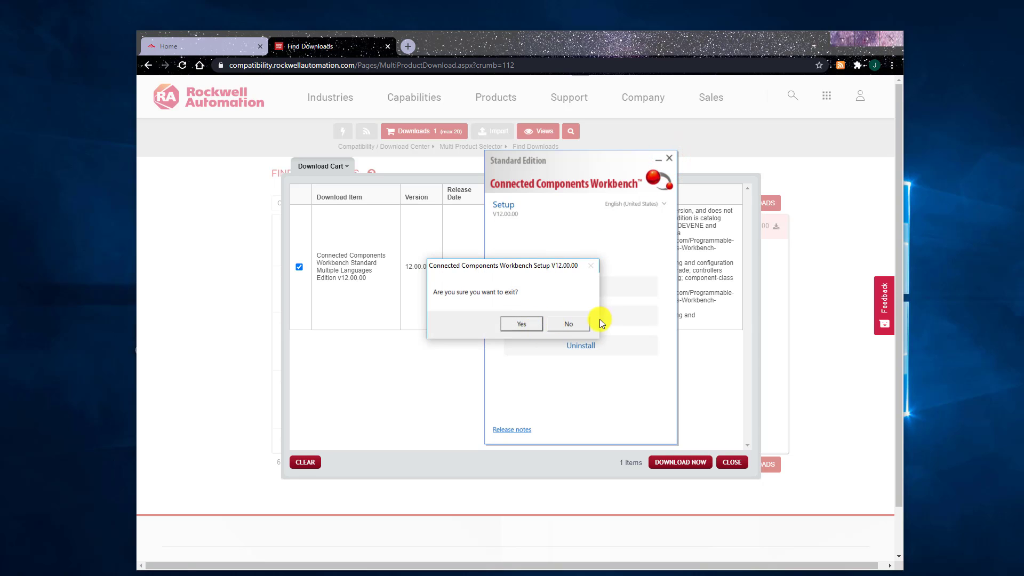
left_click(523, 325)
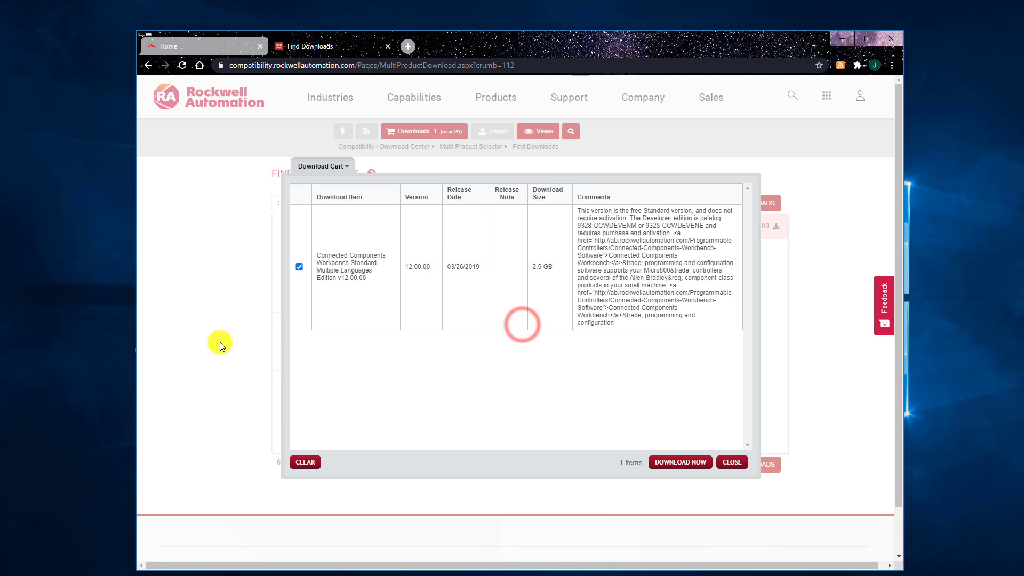
key("super")
scroll(64, 435, "down", 2)
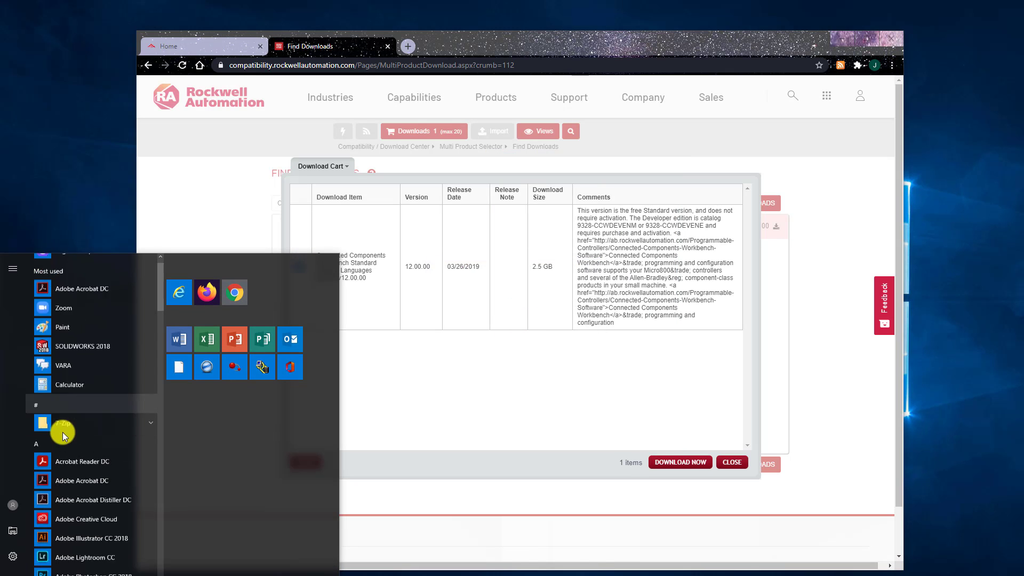
scroll(63, 436, "down", 15)
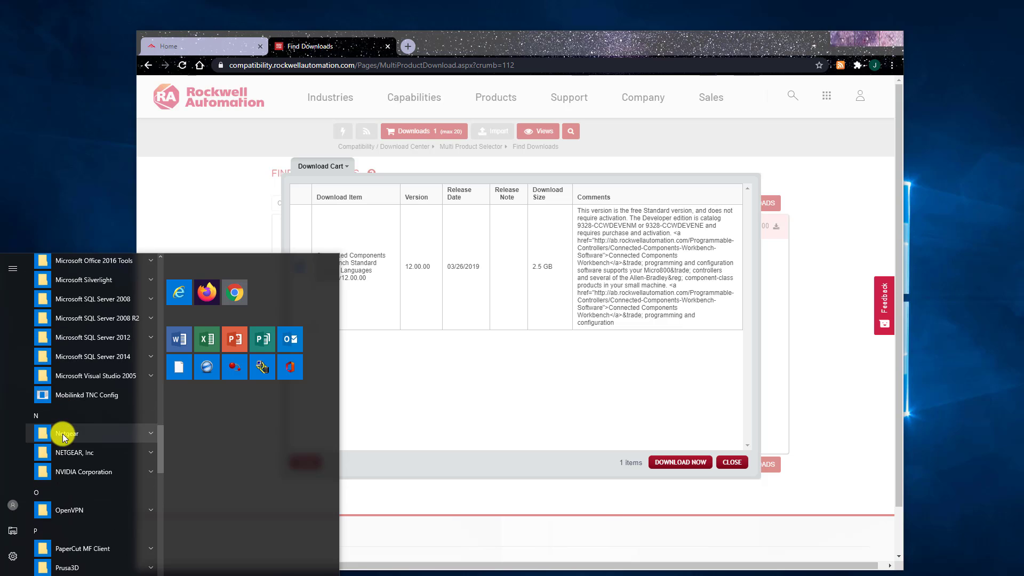
scroll(63, 435, "down", 8)
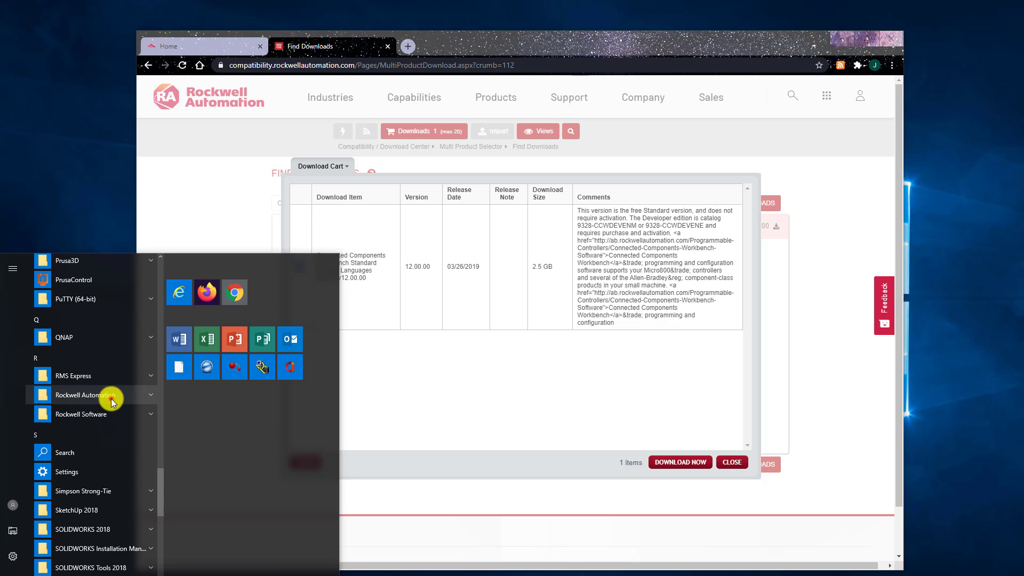
left_click(111, 398)
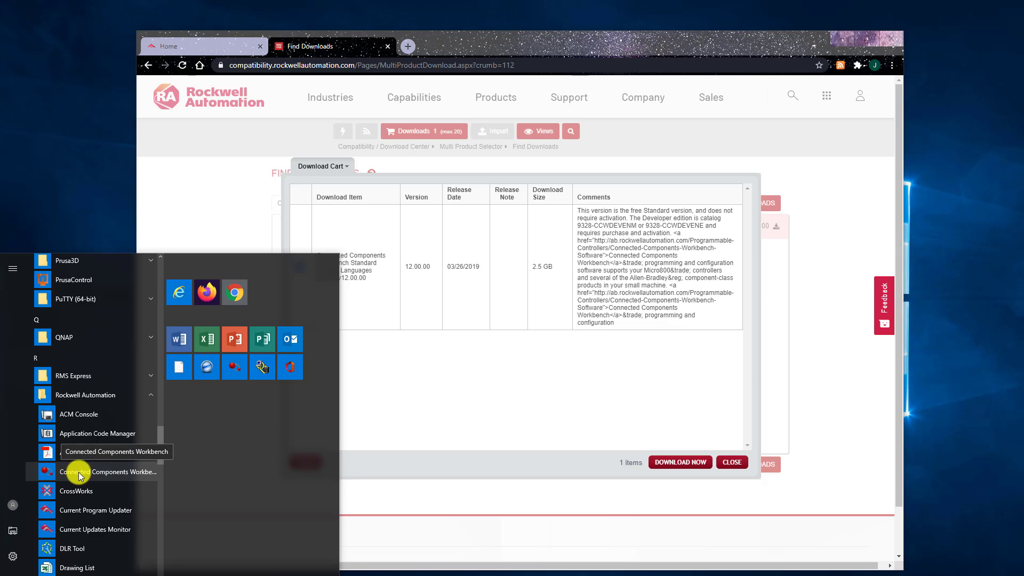
- Launch Connected Components Workbench and dismiss the Product Activation Failed warning with OK
left_click(114, 473)
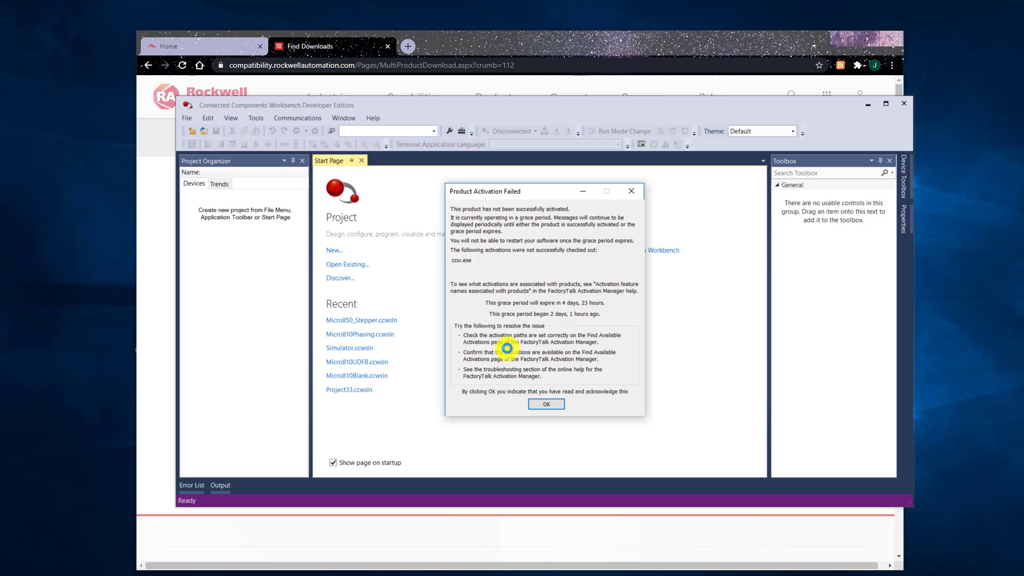
left_click(545, 404)
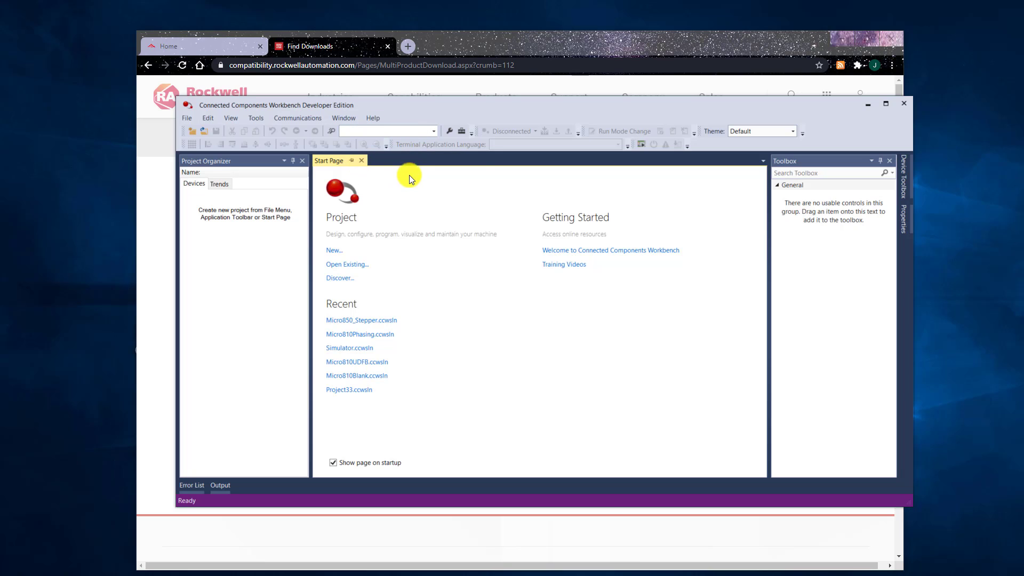
- Show Help > About Connected Components Workbench to confirm Version 12.00.00 Developer Edition
left_click(378, 117)
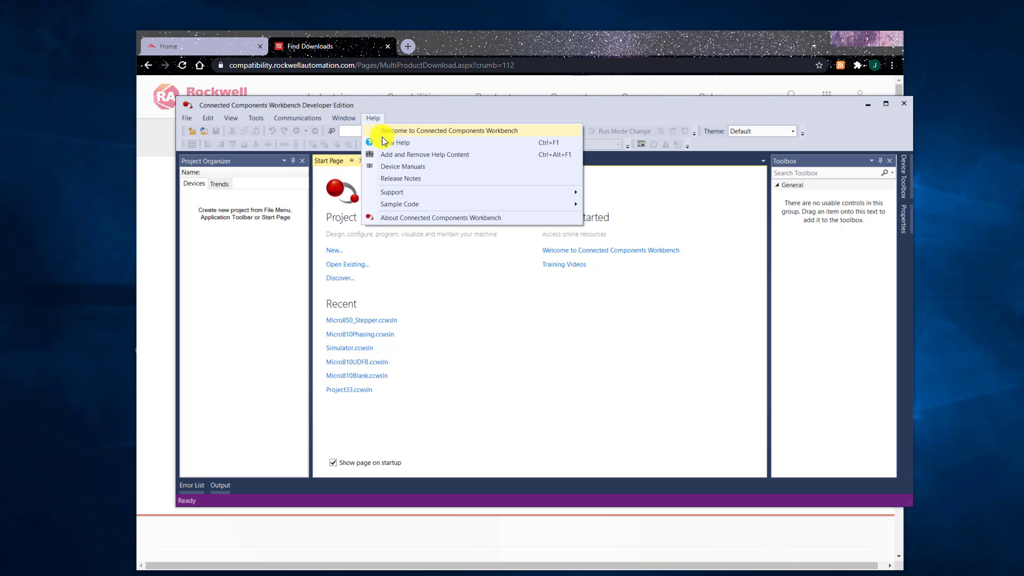
left_click(405, 222)
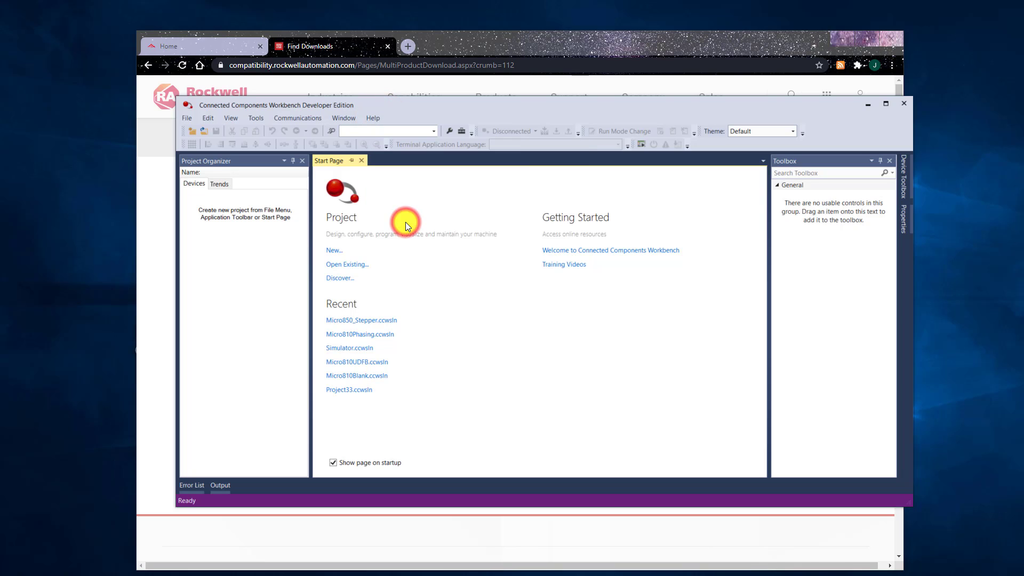